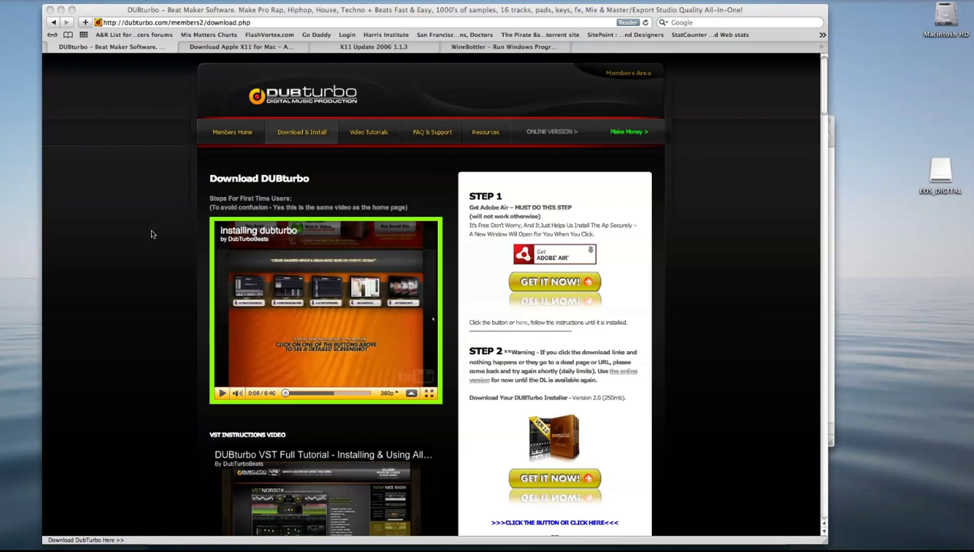
Scroll to the DUBturbo page's Step 2B and inspect the MAC A.U. DOWNLOAD link's options
scroll(172, 244, "down", 1)
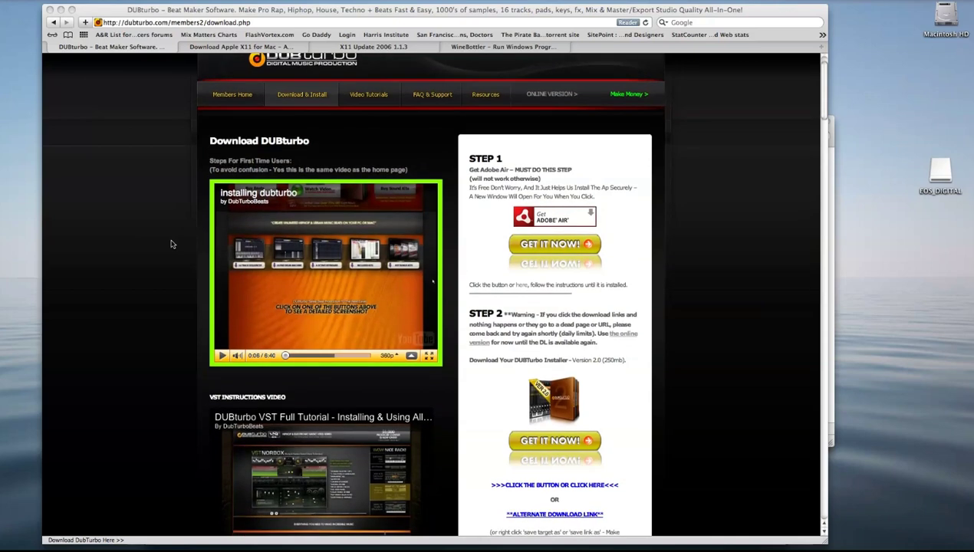
scroll(172, 244, "down", 6)
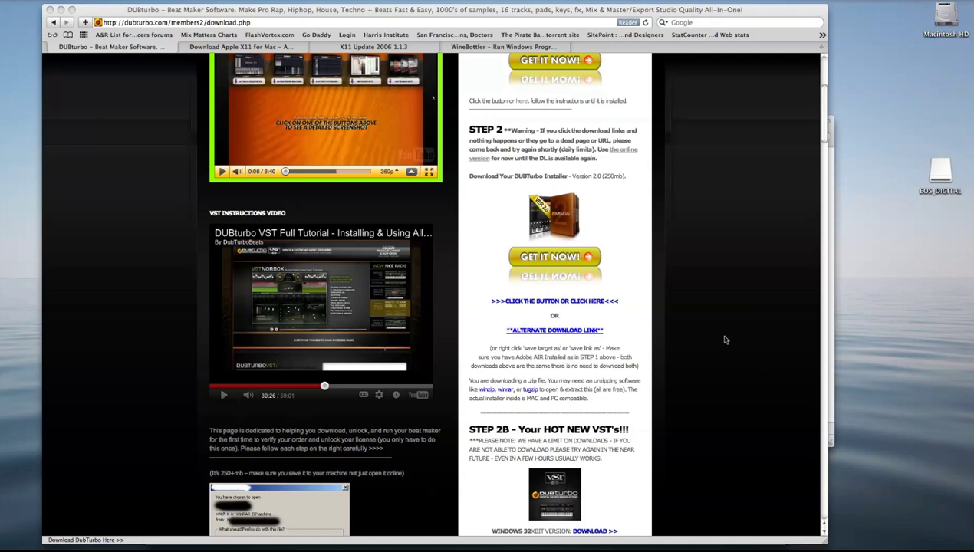
scroll(669, 314, "up", 7)
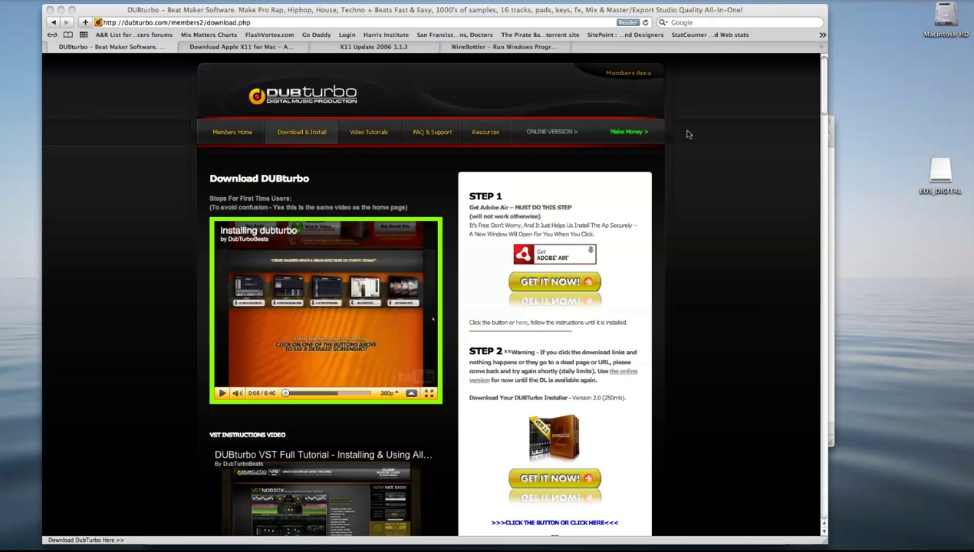
scroll(687, 153, "down", 7)
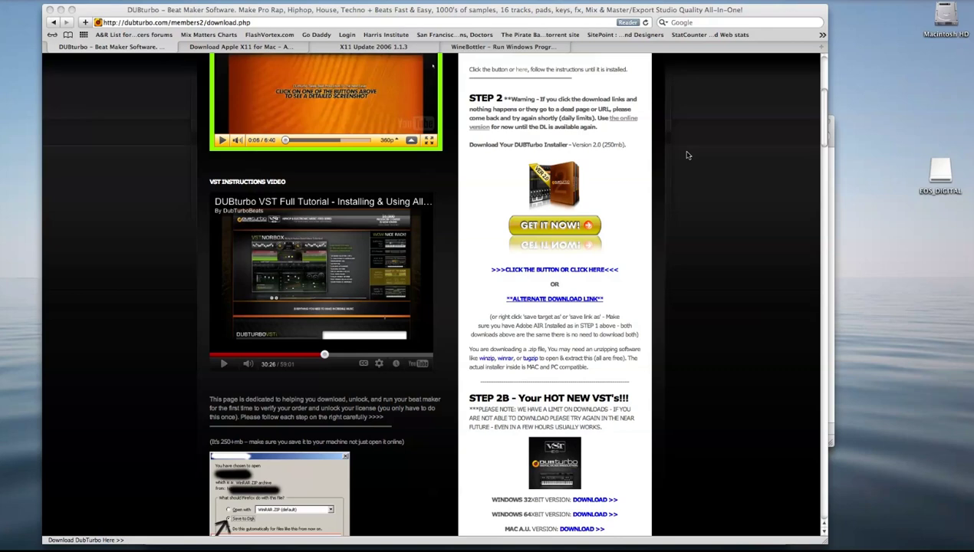
scroll(688, 156, "down", 10)
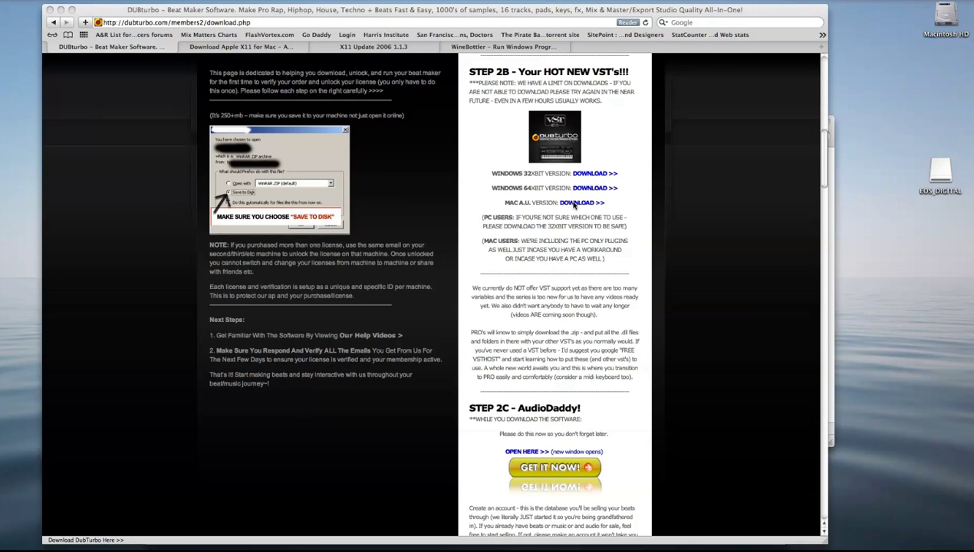
right_click(589, 188)
left_click(663, 161)
scroll(662, 161, "up", 15)
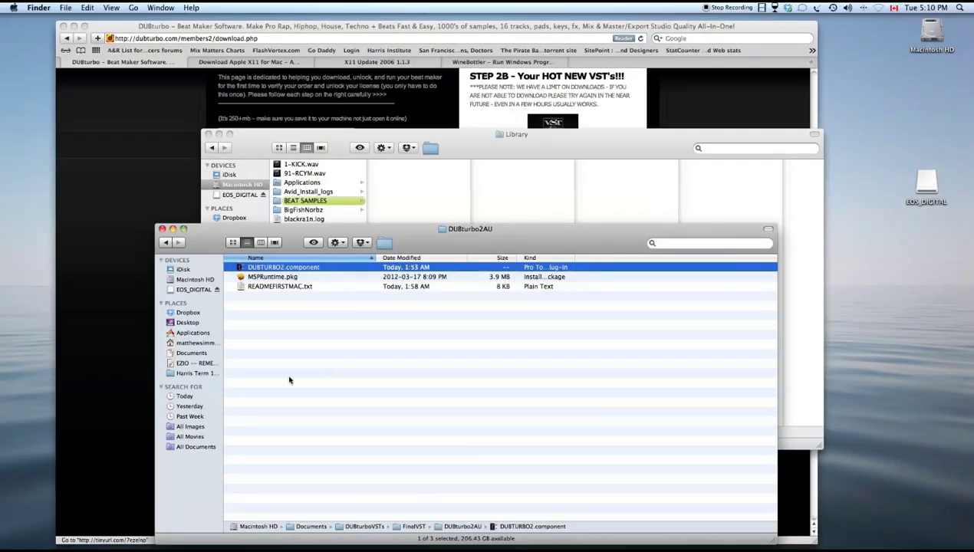
Look over MSPRuntime.pkg and DUBTURBO2.component, then bring the Macintosh HD window to the front
left_click(263, 278)
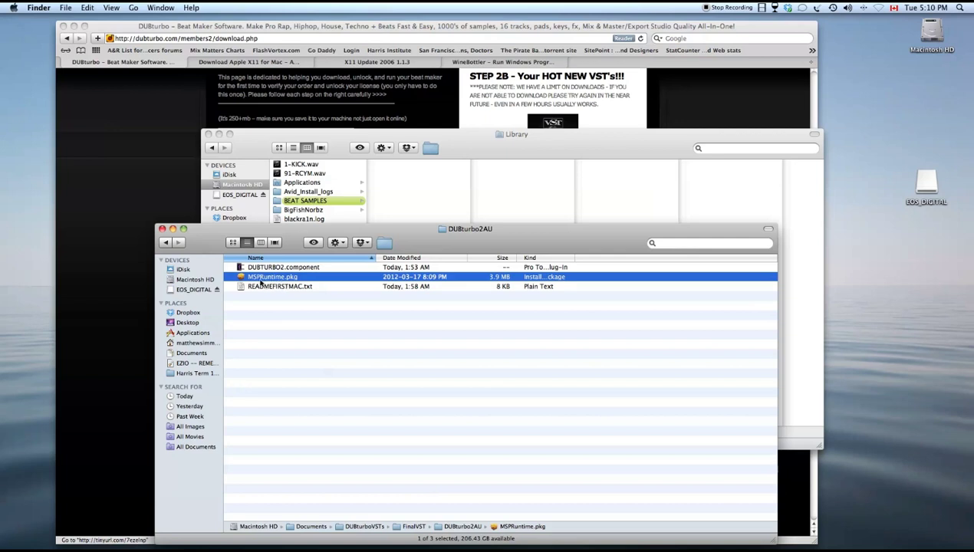
left_click(272, 269)
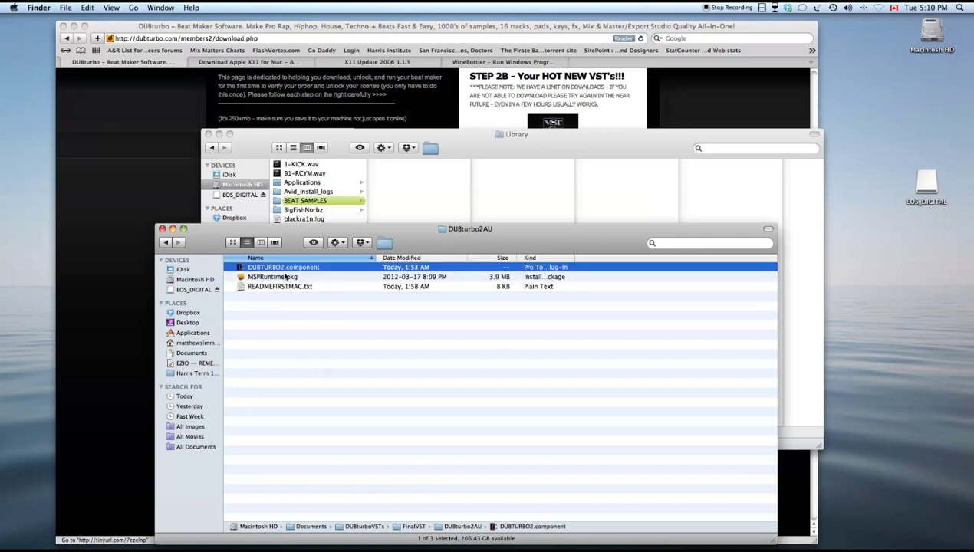
left_click(313, 141)
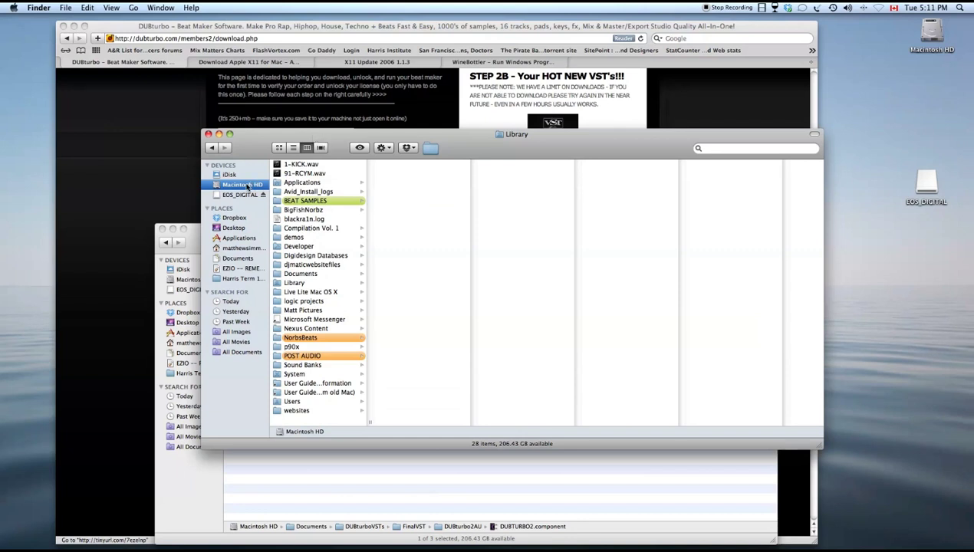
Browse in column view to Library › Audio › Plug-Ins › Components
left_click(294, 284)
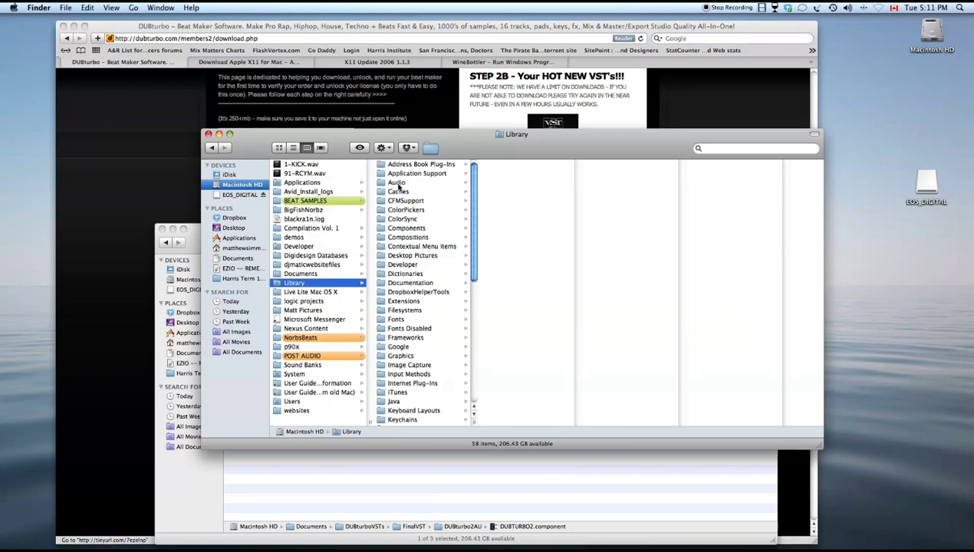
left_click(397, 183)
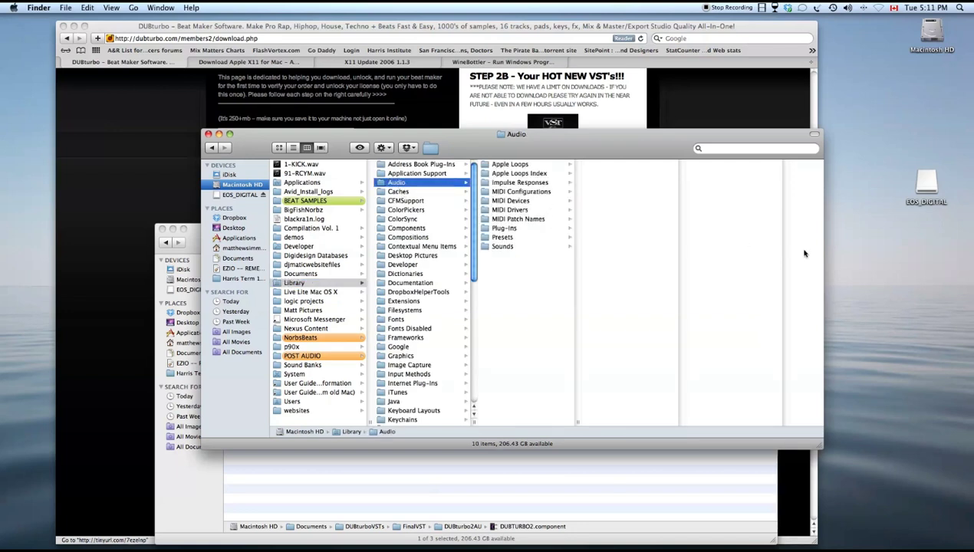
left_click(504, 229)
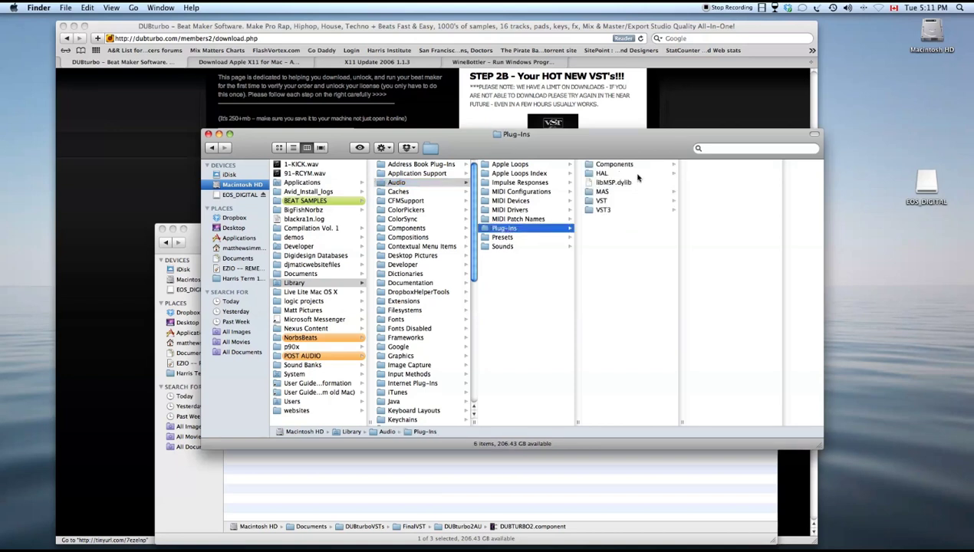
left_click(616, 166)
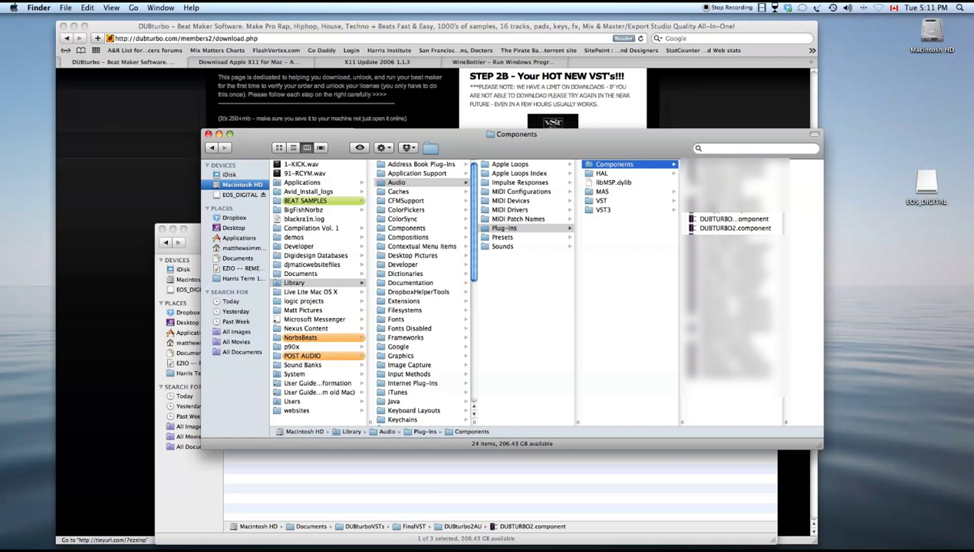
Move DUBTURBO2.component from the DUBturbo2AU folder into the Components folder
left_click(535, 493)
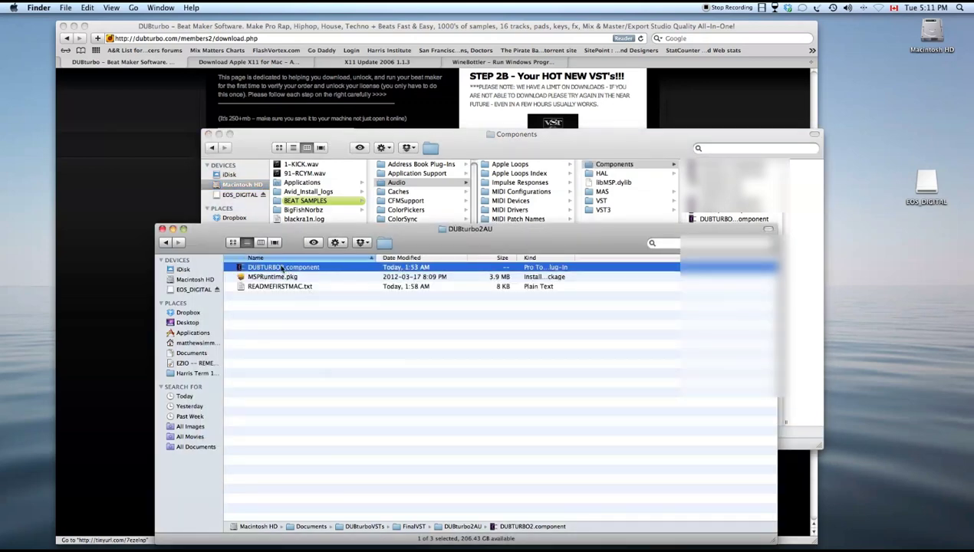
left_click_drag(283, 269, 747, 188)
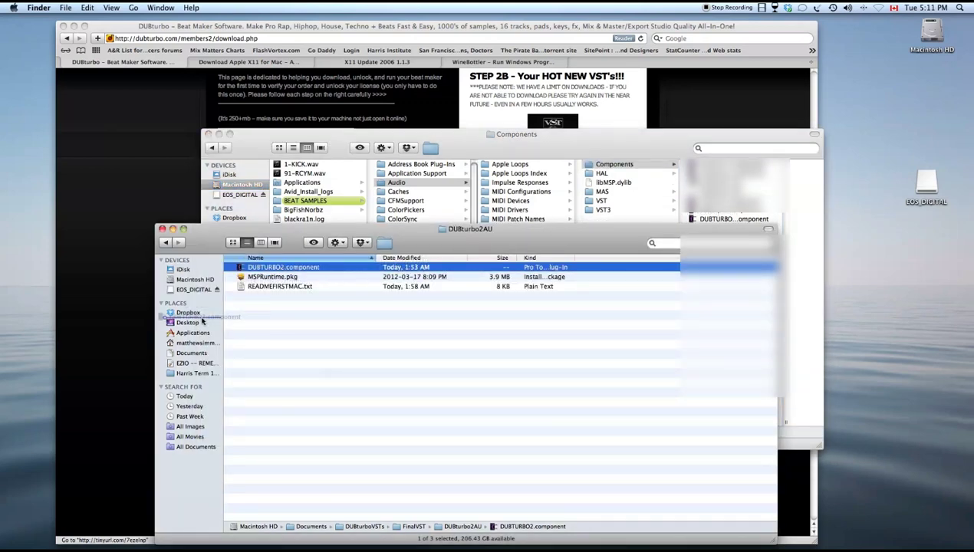
left_click(454, 167)
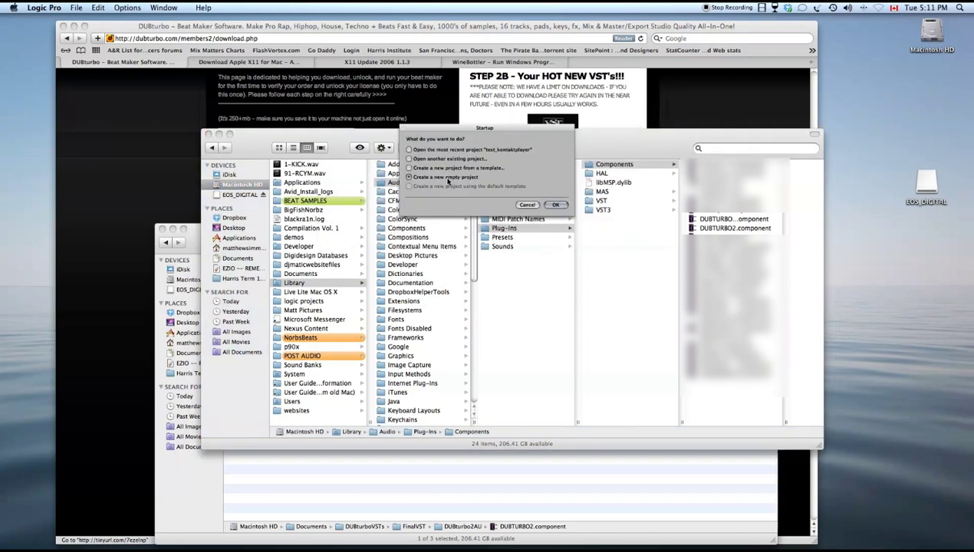
Start an empty project with one Software Instrument track, Inst 1
left_click(553, 206)
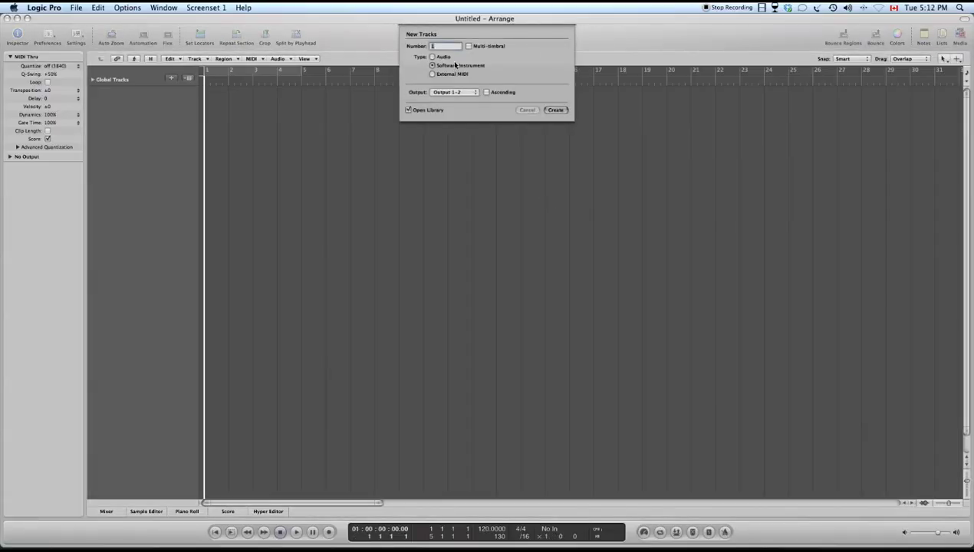
left_click(556, 112)
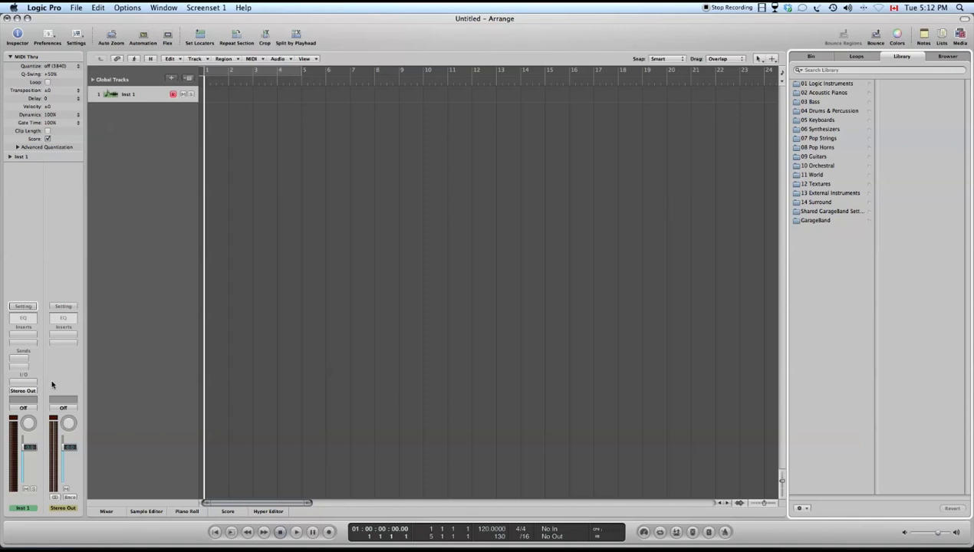
Load AU Instruments › DUBturbo › DUBTURBO2-DRUMFX in Stereo on Inst 1
left_click(22, 380)
mouse_move(44, 531)
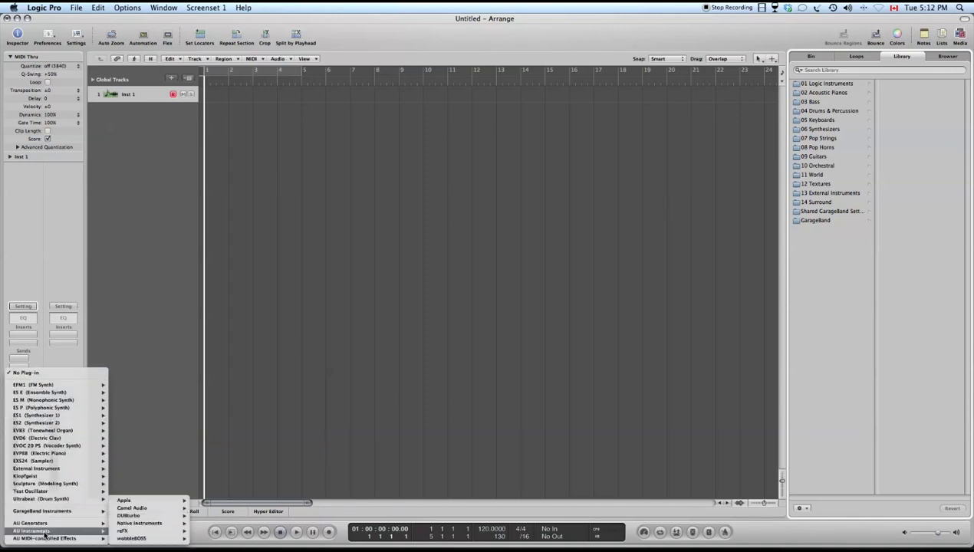
mouse_move(173, 518)
mouse_move(254, 521)
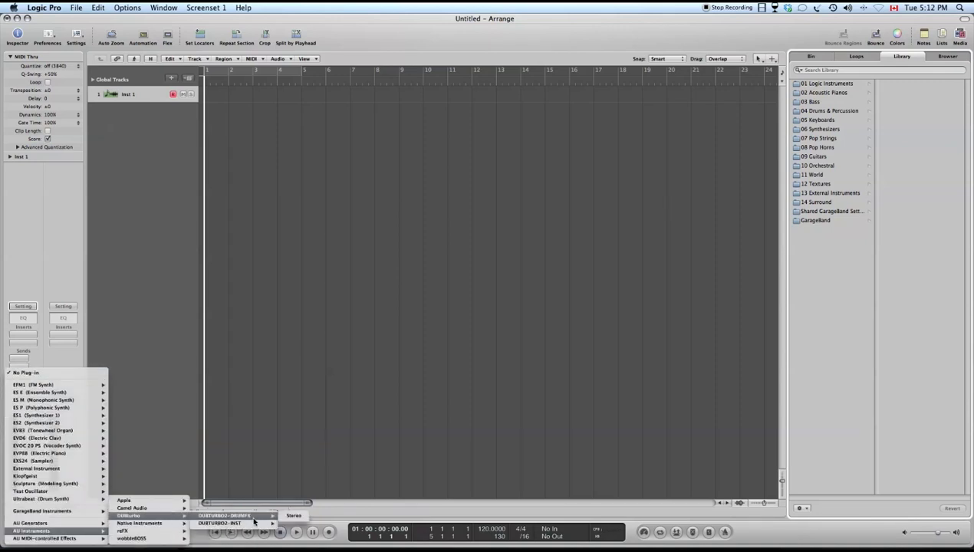
left_click(296, 516)
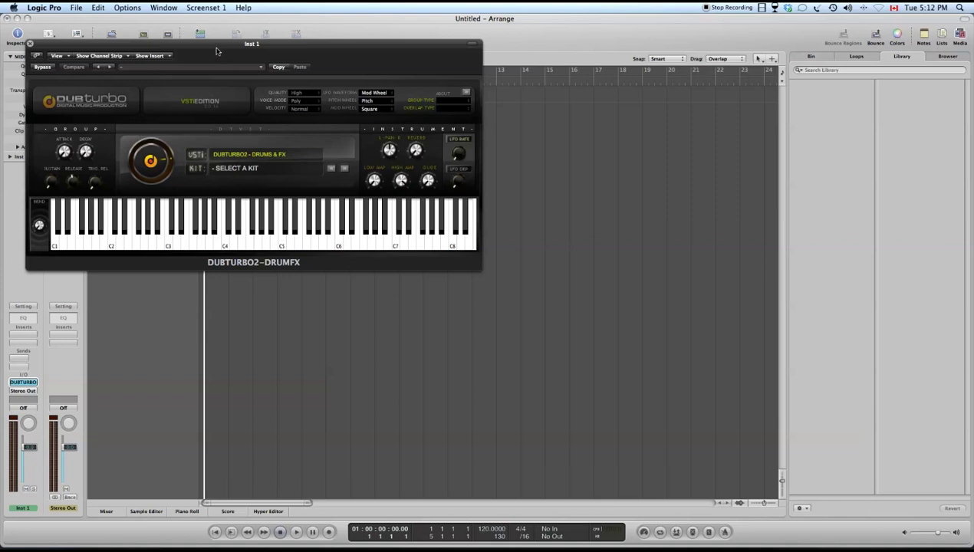
Move the DUBturbo window down and right, and show its kit Group List
left_click_drag(217, 45, 311, 98)
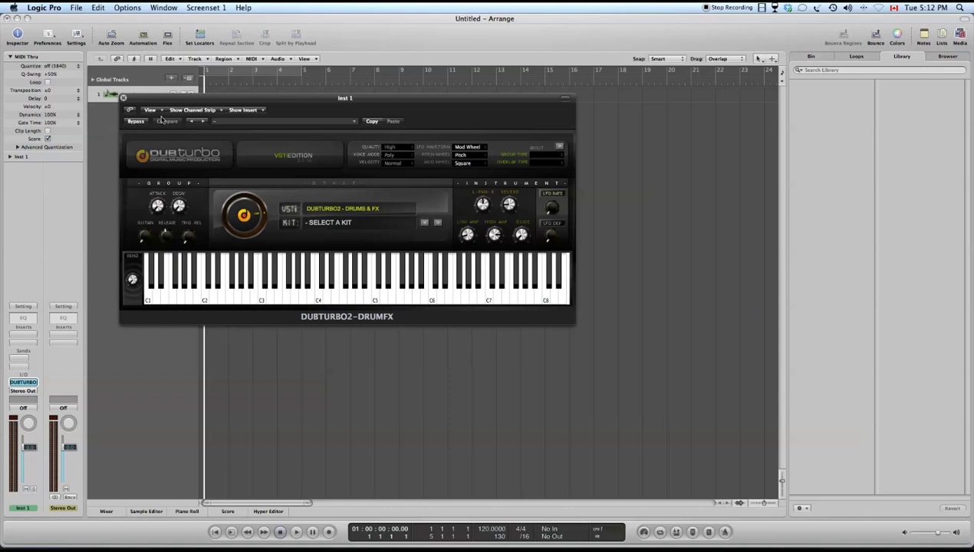
left_click(341, 221)
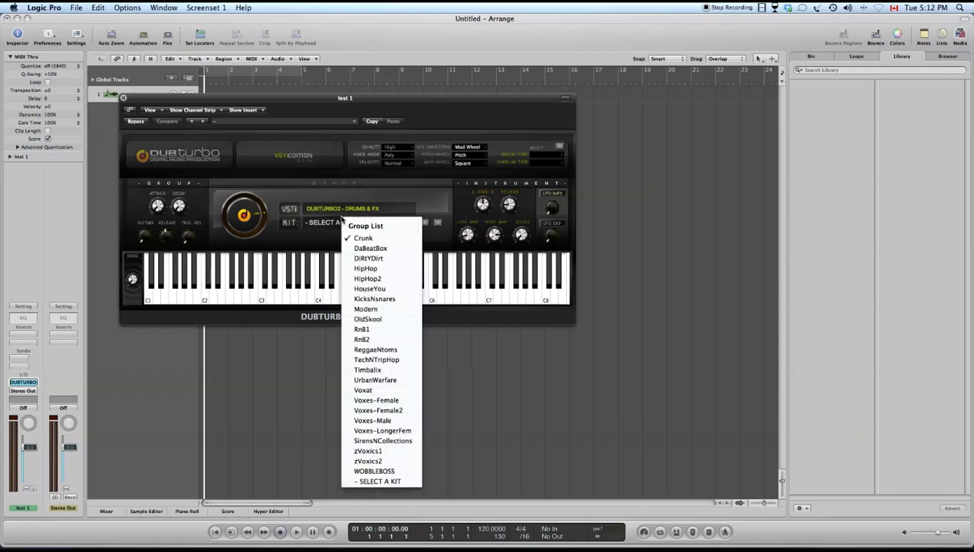
Load the WOBBLEBOSS kit and audition its sounds around C5 and C6
left_click(383, 472)
left_click(388, 299)
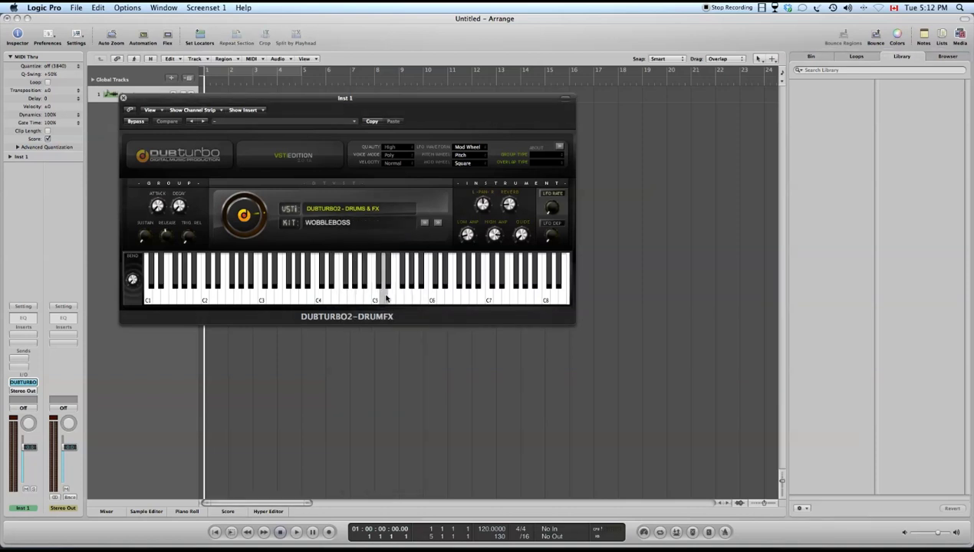
left_click(376, 302)
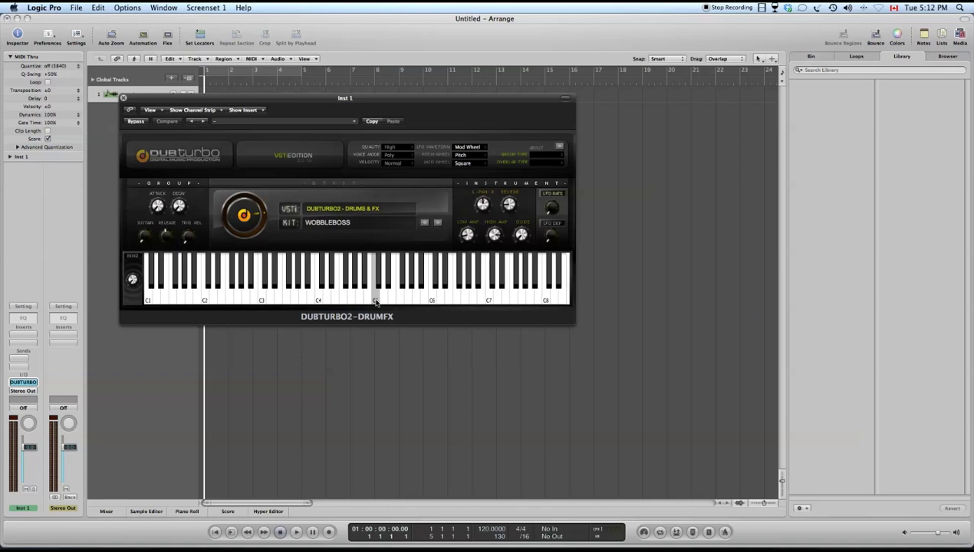
left_click(376, 302)
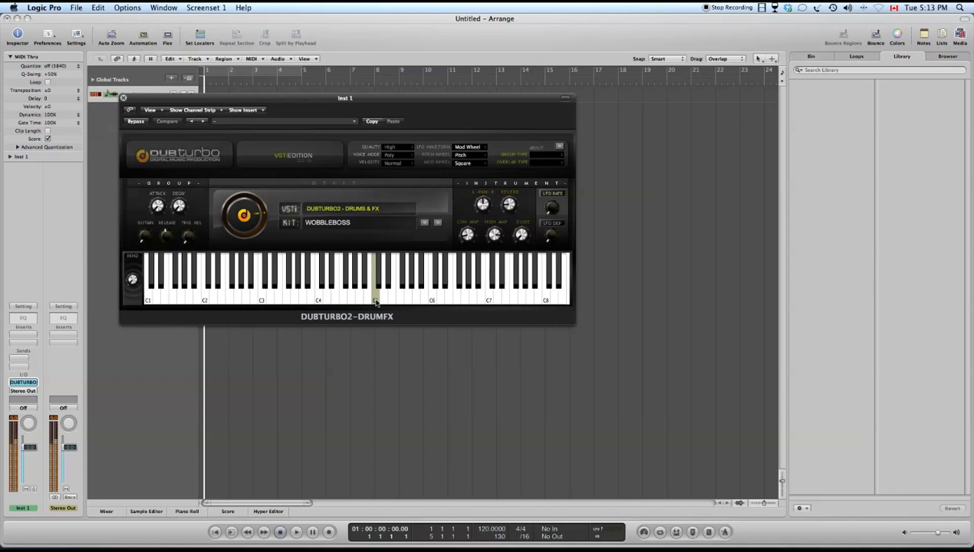
left_click_drag(375, 304, 452, 283)
left_click(438, 297)
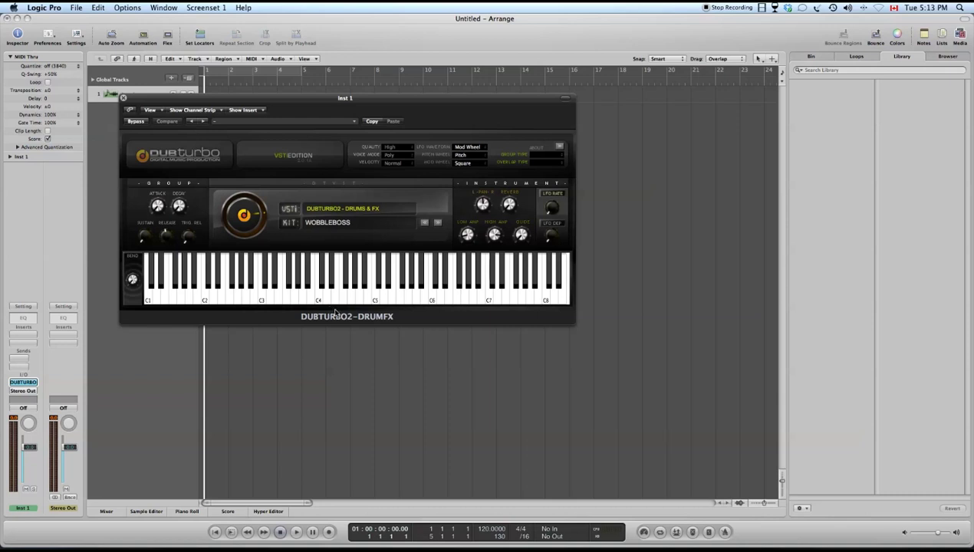
left_click(367, 304)
left_click(380, 293)
left_click(398, 295)
left_click(429, 297)
left_click(380, 288)
left_click(352, 277)
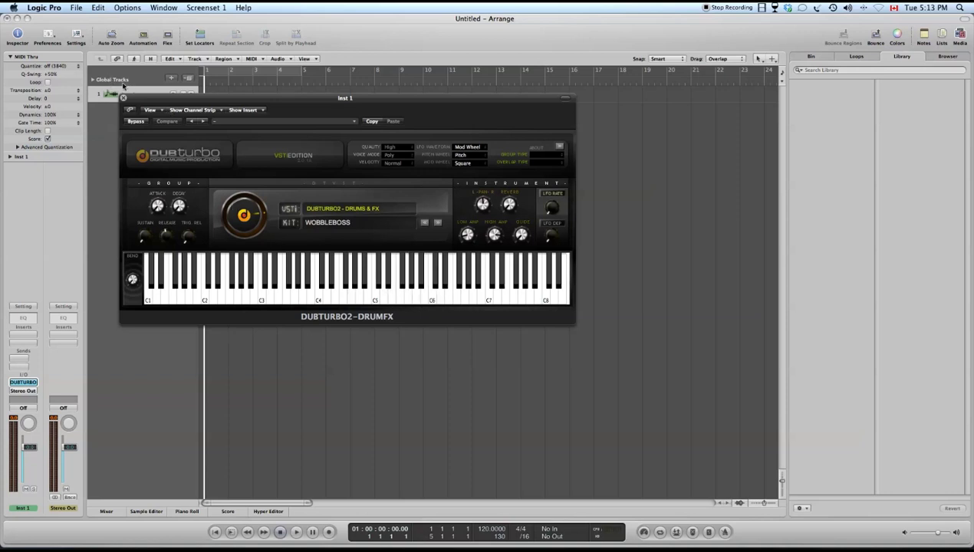